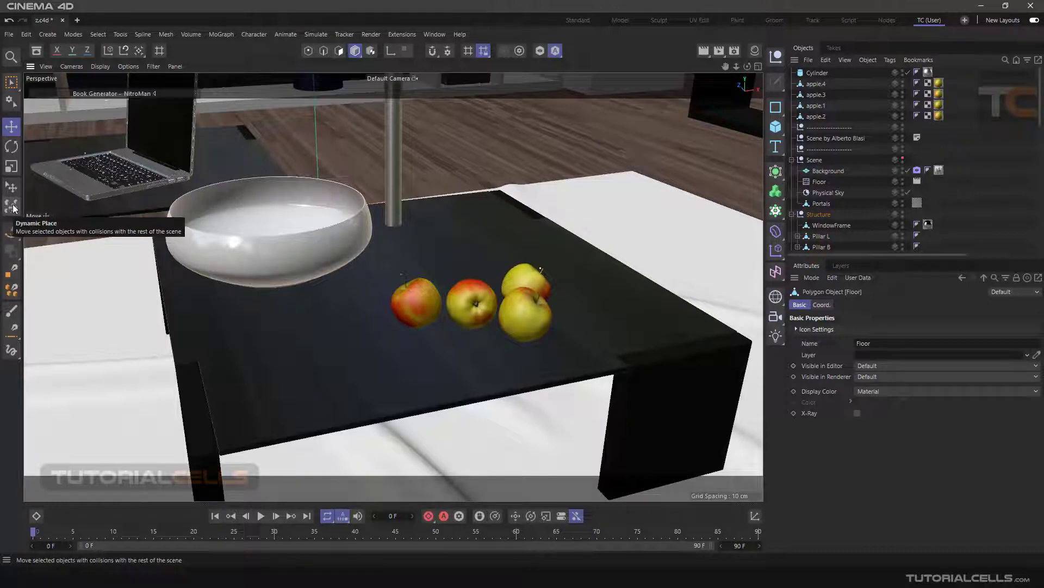
Step: Select the four apple objects, apple.4, apple.3, apple.1 and apple.2, on the front table
left_click_drag(511, 295, 449, 269, "alt")
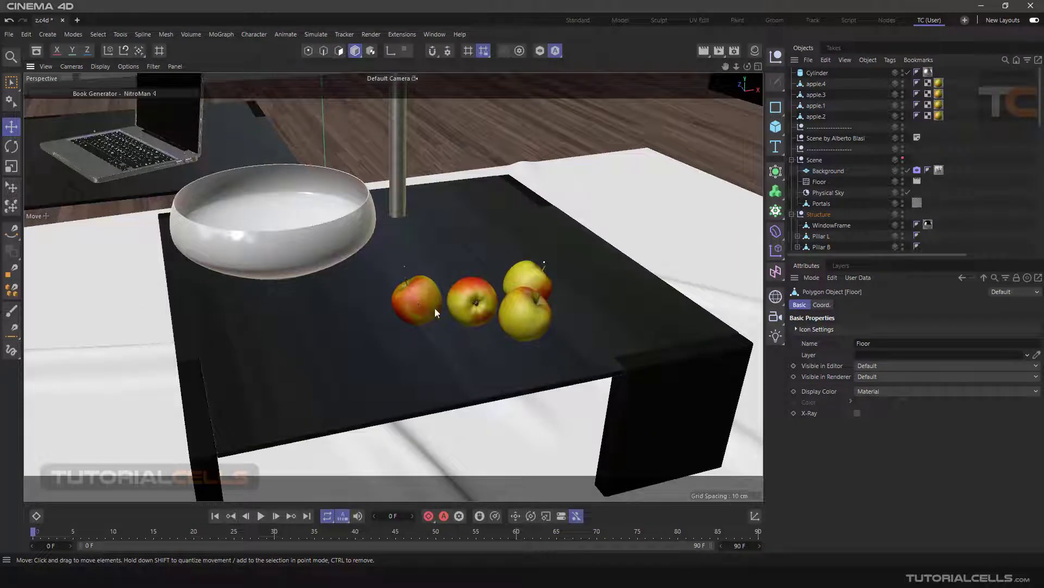
left_click_drag(305, 217, 729, 163, "alt")
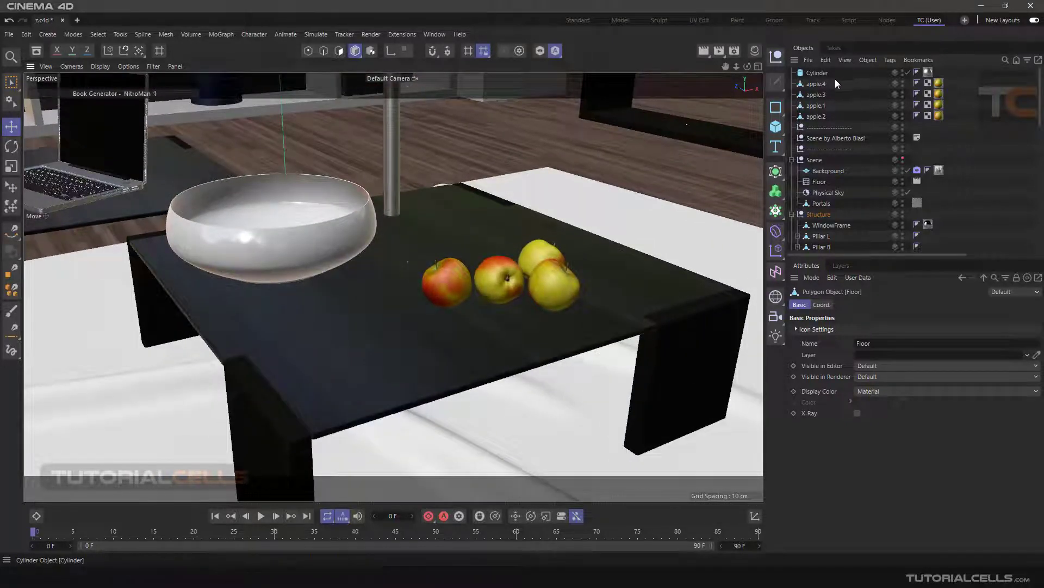
left_click(813, 84)
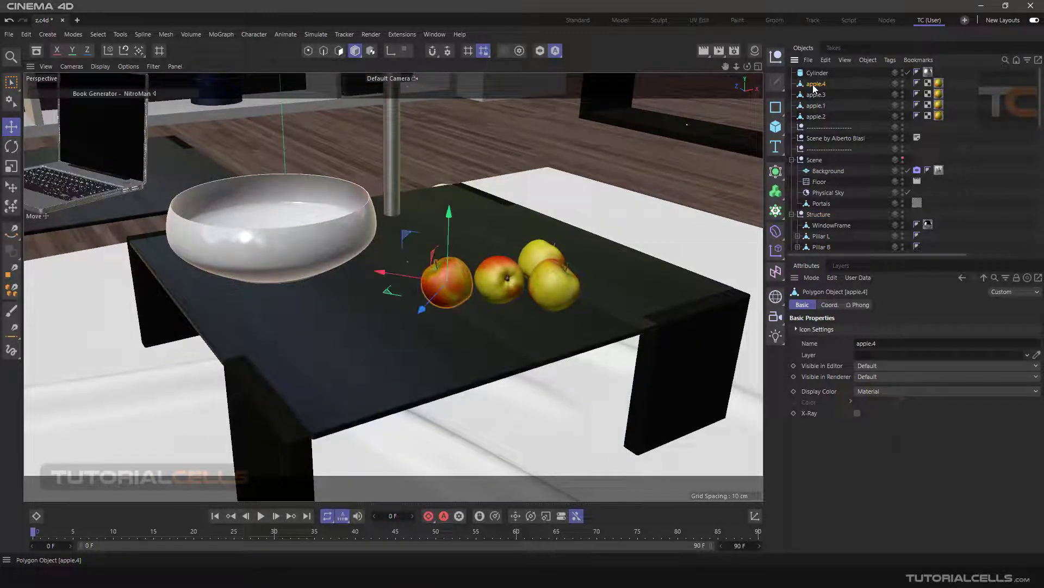
left_click(816, 116, "shift")
left_click_drag(519, 223, 531, 206)
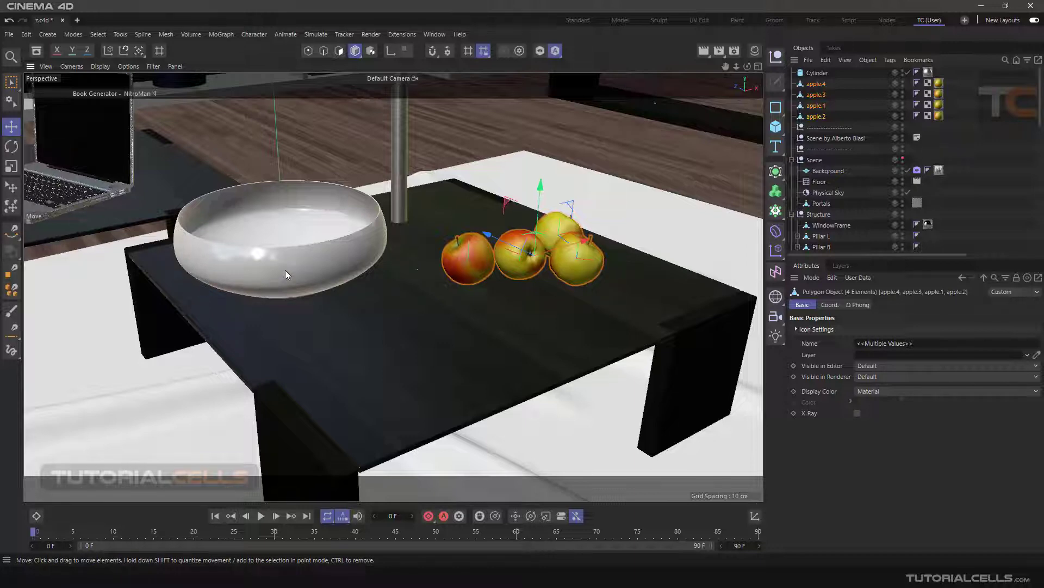
Step: Slide the selected apples across the table toward the bowl with the Dynamic Place tool, letting them collide with it
left_click(12, 207)
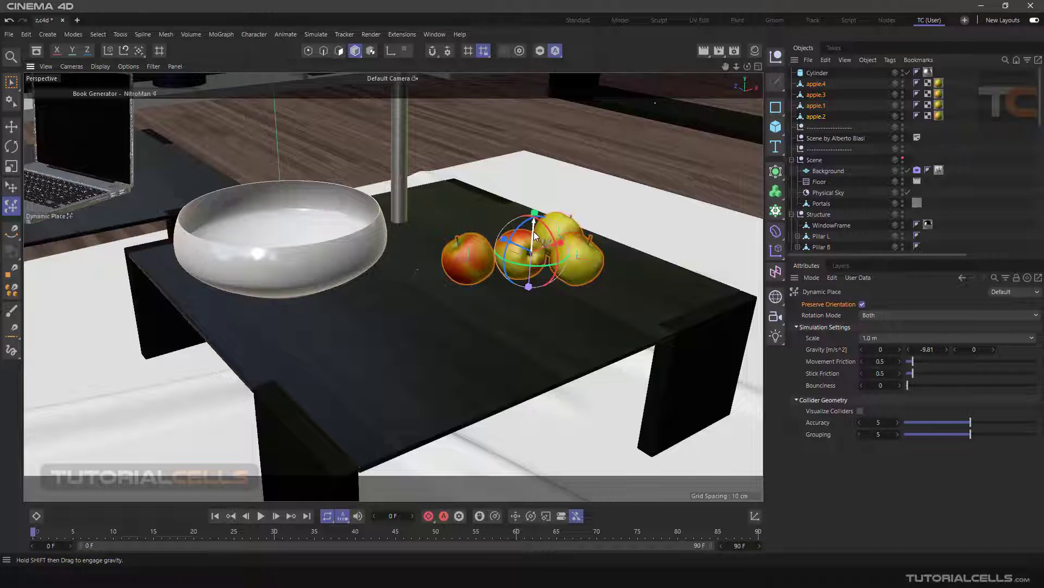
left_click_drag(534, 234, 467, 297)
left_click_drag(411, 263, 299, 212)
left_click_drag(355, 262, 436, 280, "alt")
left_click_drag(330, 240, 305, 287)
left_click_drag(417, 348, 451, 309)
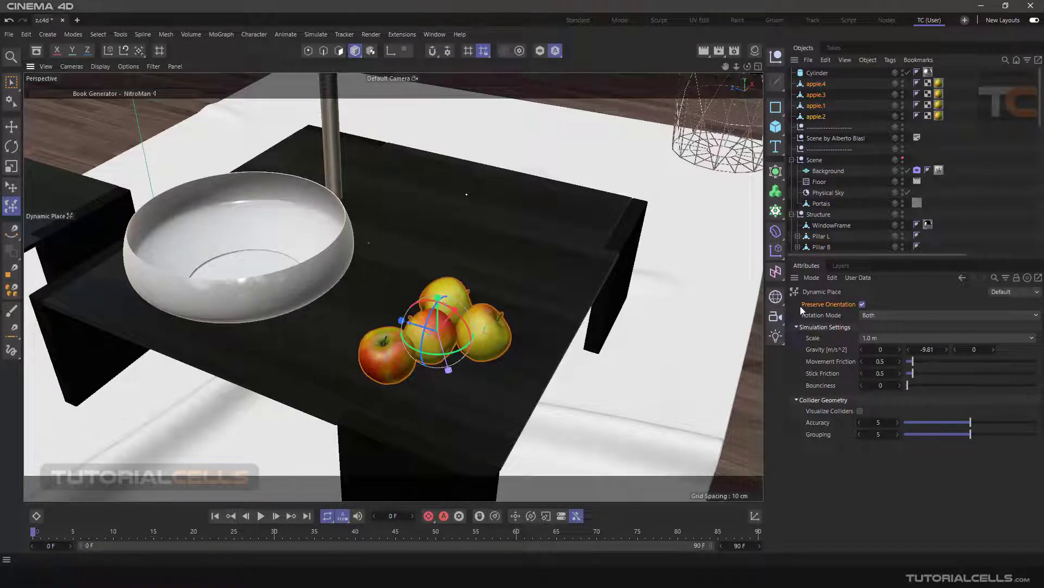
Step: Select the upright cylinder and, with Preserve Orientation off, move it with Dynamic Place so it tilts above the bowl
left_click_drag(435, 265, 228, 272, "alt")
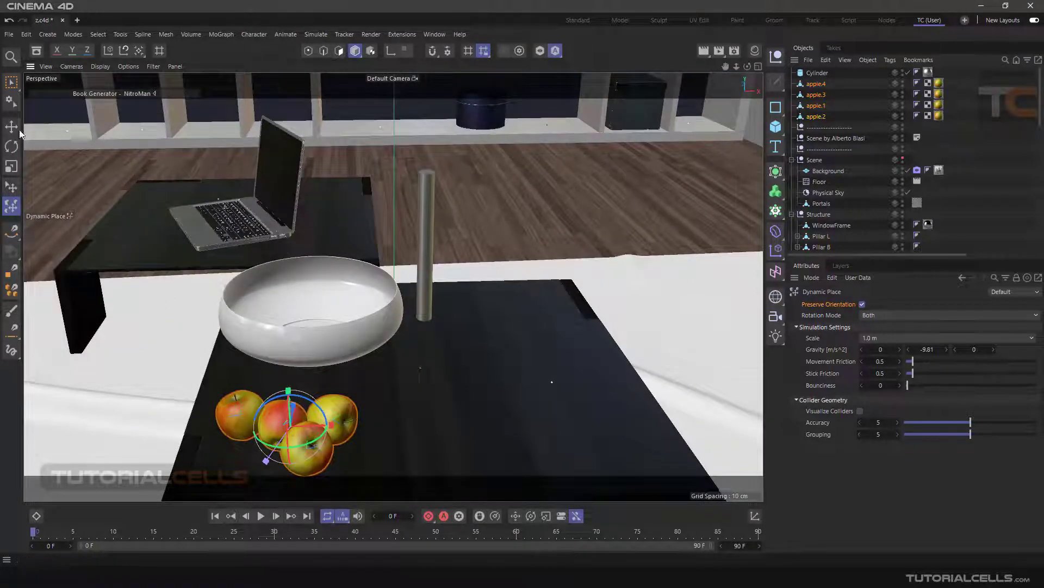
key("e")
left_click(430, 201)
left_click(11, 205)
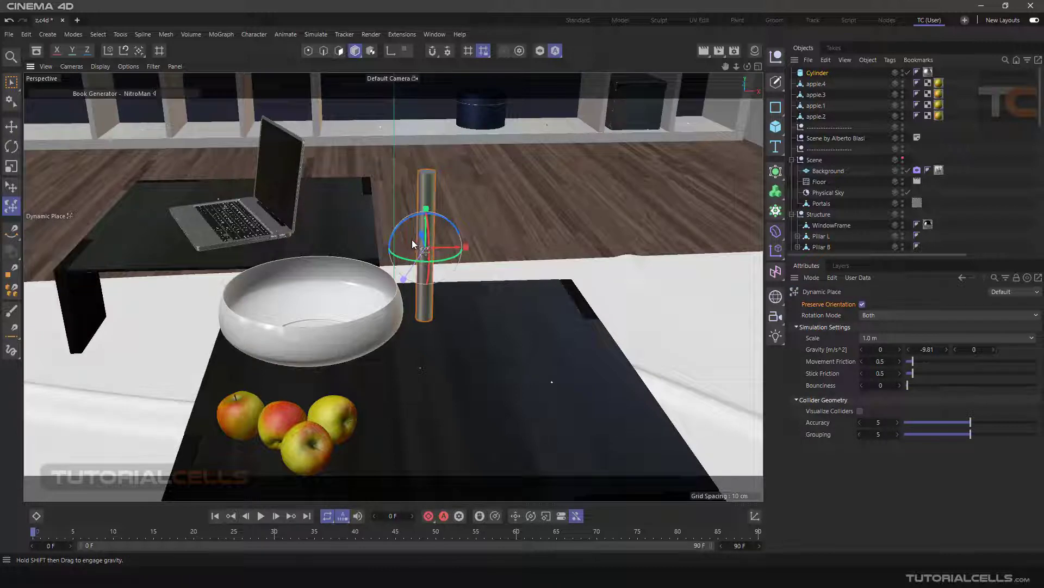
left_click_drag(412, 243, 452, 222)
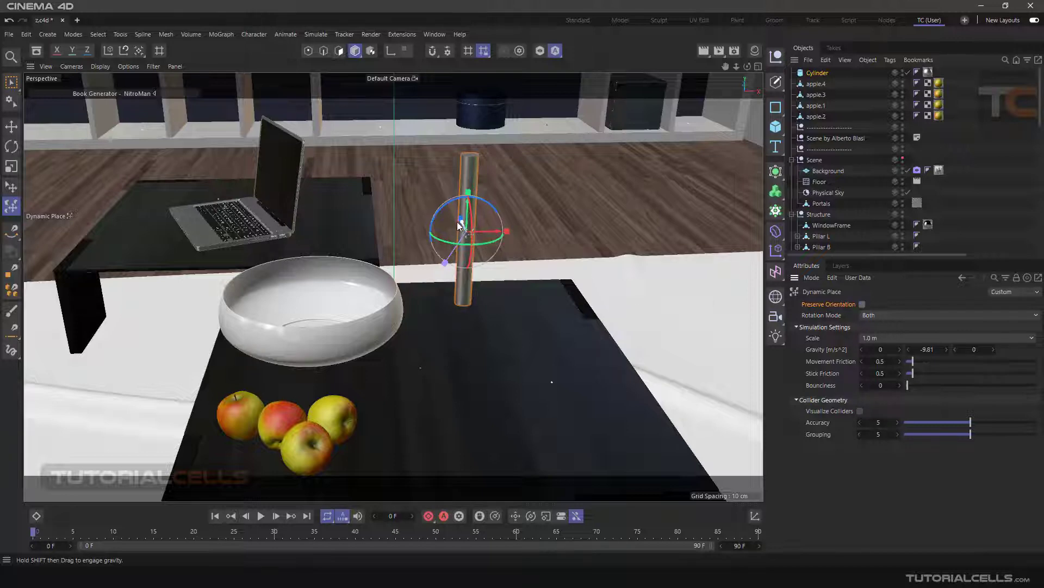
left_click_drag(456, 226, 291, 207)
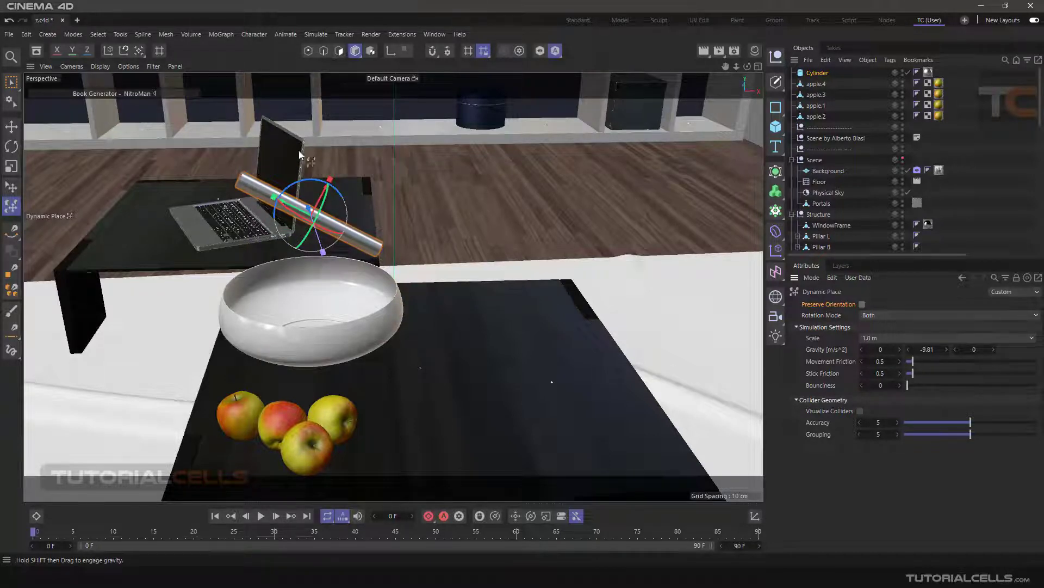
Step: Reselect the four apples and shift them back across the table with Dynamic Place, with Preserve Orientation enabled
left_click(11, 126)
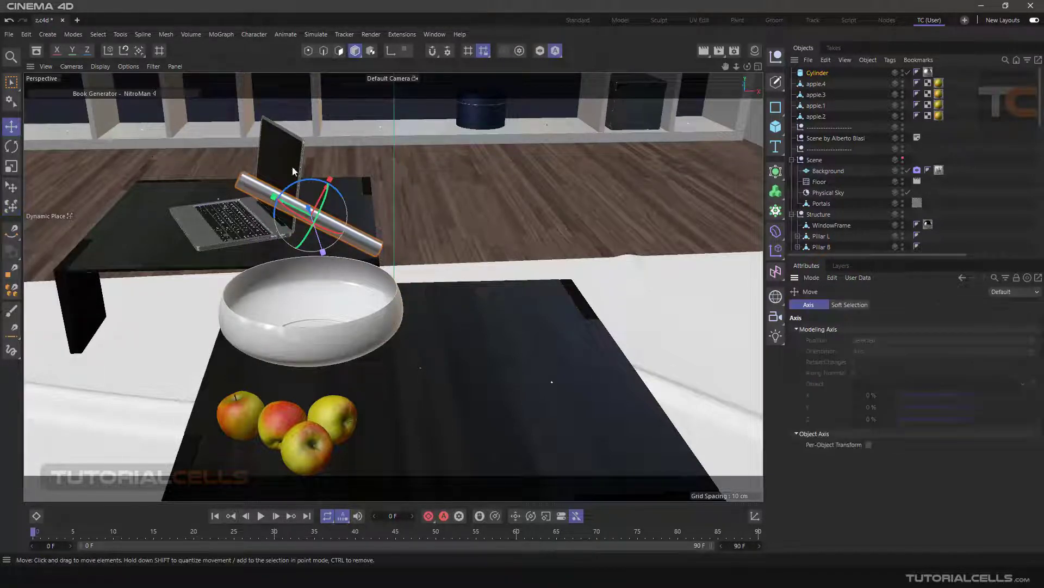
left_click(816, 84)
left_click(816, 116, "shift")
middle_click_drag(420, 329, 515, 265, "alt")
left_click_drag(370, 337, 451, 337, "alt")
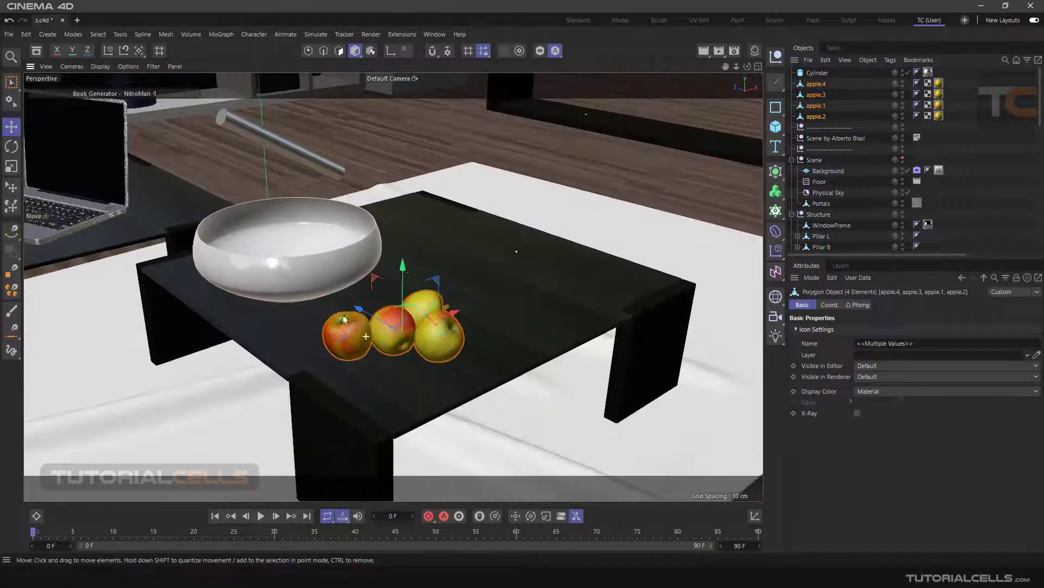
left_click(11, 206)
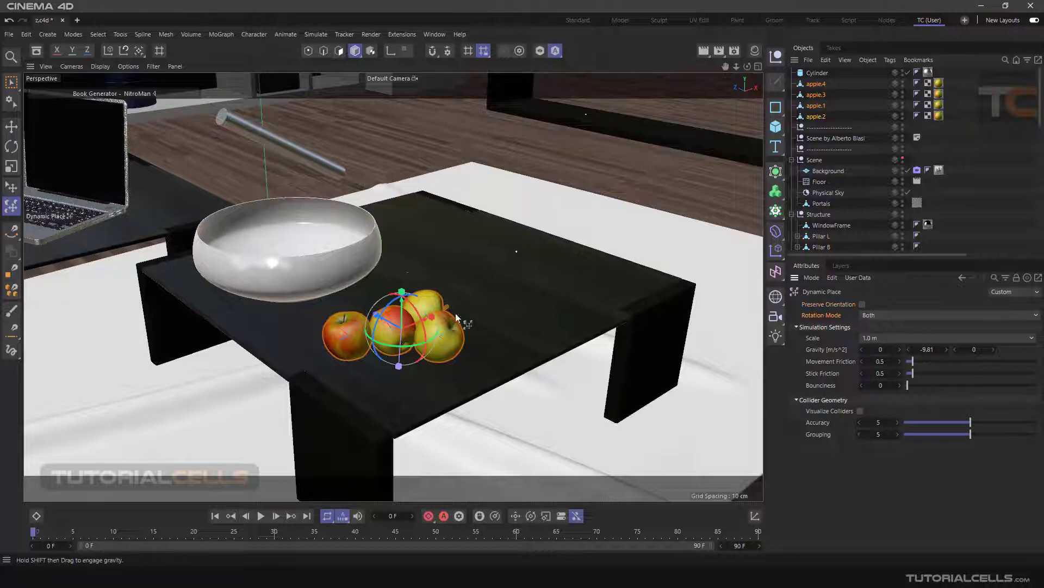
left_click_drag(403, 310, 413, 275)
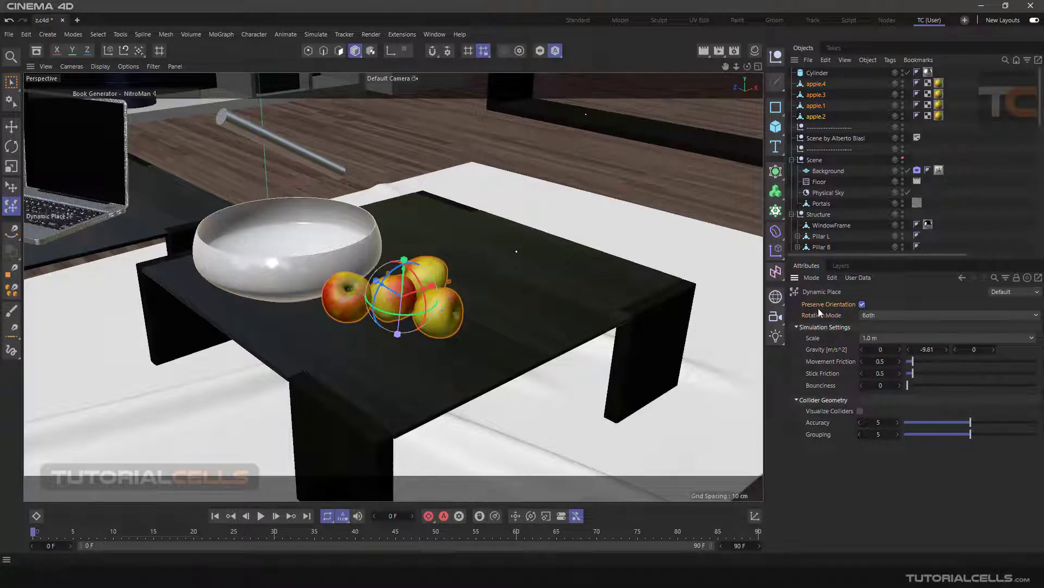
Step: Set the Dynamic Place Rotation Mode to Group and nudge the four apples slightly
left_click(870, 315)
left_click(873, 332)
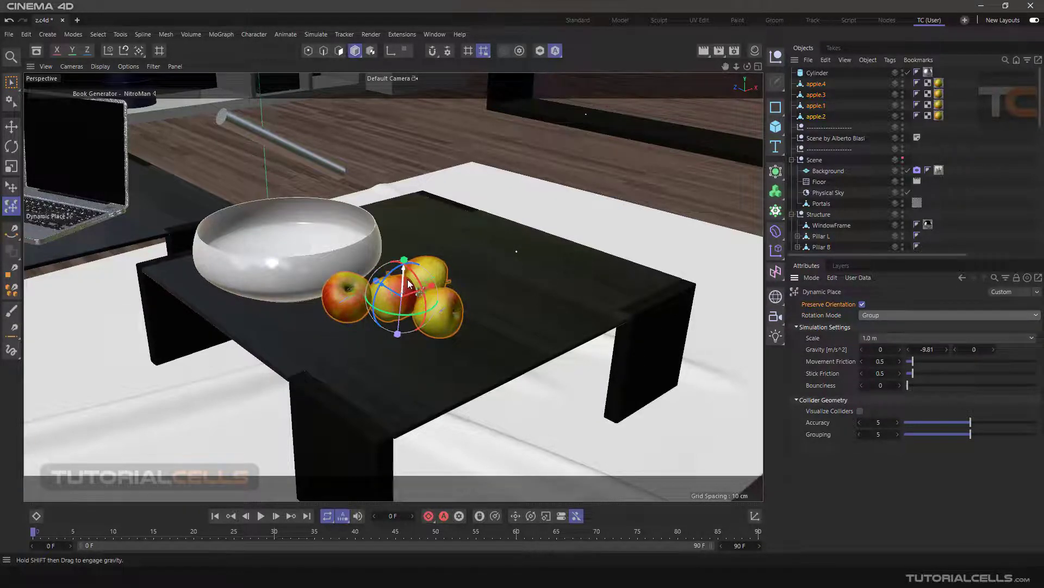
mouse_move(417, 282)
left_mouse_down()
mouse_move(423, 320)
mouse_move(416, 254)
mouse_move(426, 302)
mouse_move(419, 255)
mouse_move(422, 264)
left_mouse_up()
Step: Change the Rotation Mode to Object and nudge the four apples again beside the bowl
left_click(869, 315)
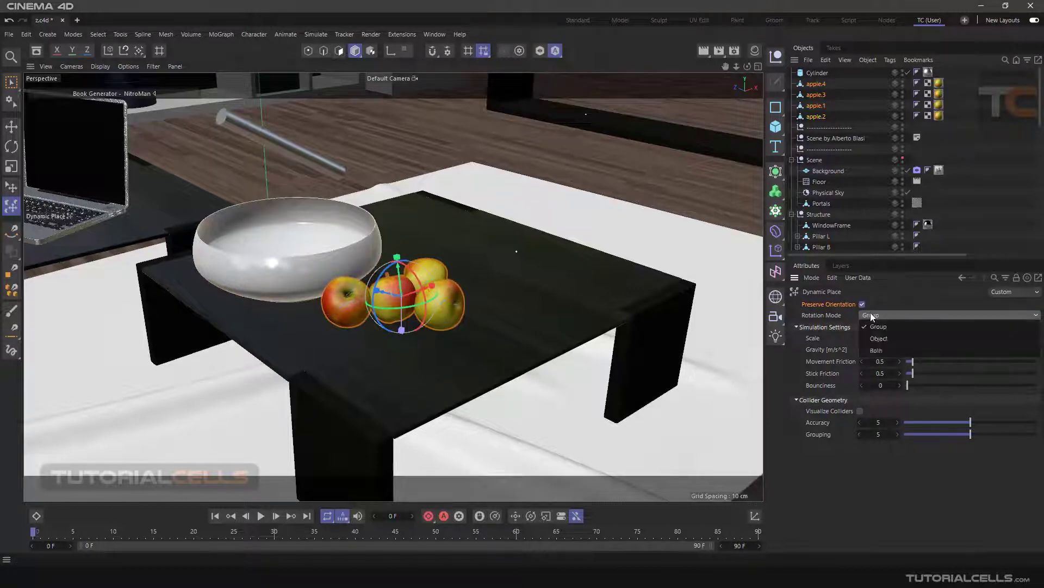
left_click(876, 329)
scroll(387, 287, "up", 3)
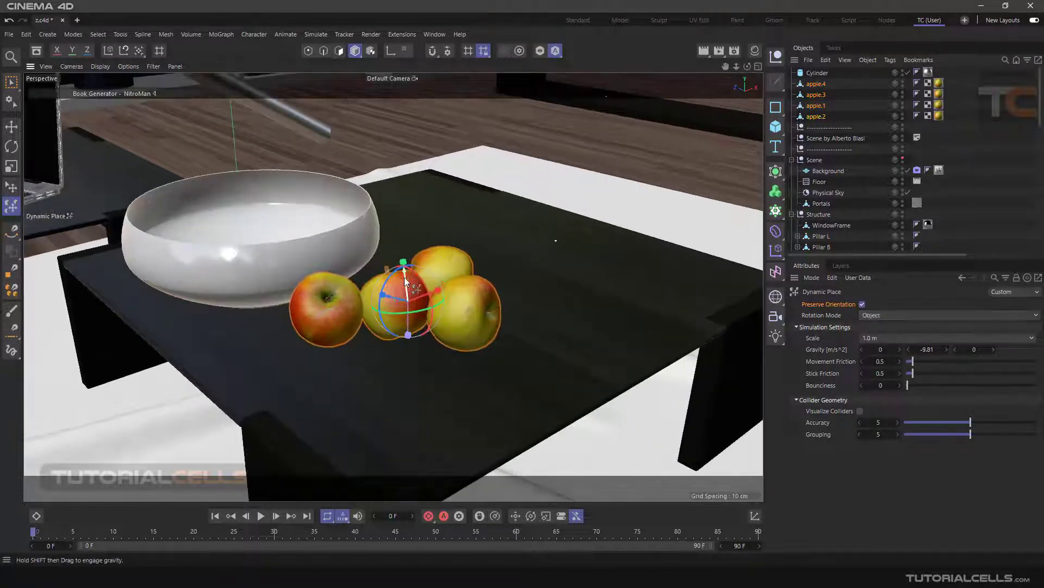
mouse_move(420, 277)
left_mouse_down()
mouse_move(427, 336)
mouse_move(423, 262)
left_mouse_up()
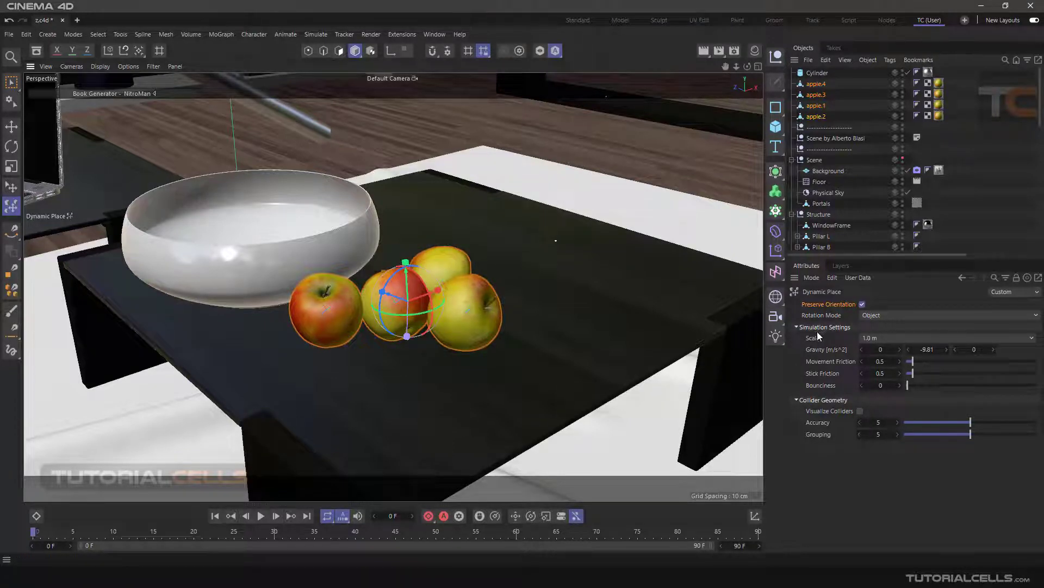
Step: Lift the four apples above the table and drop them onto it with Dynamic Place gravity three times
left_click(813, 349)
left_click_drag(407, 287, 417, 185)
left_click_drag(480, 174, 525, 150, "shift")
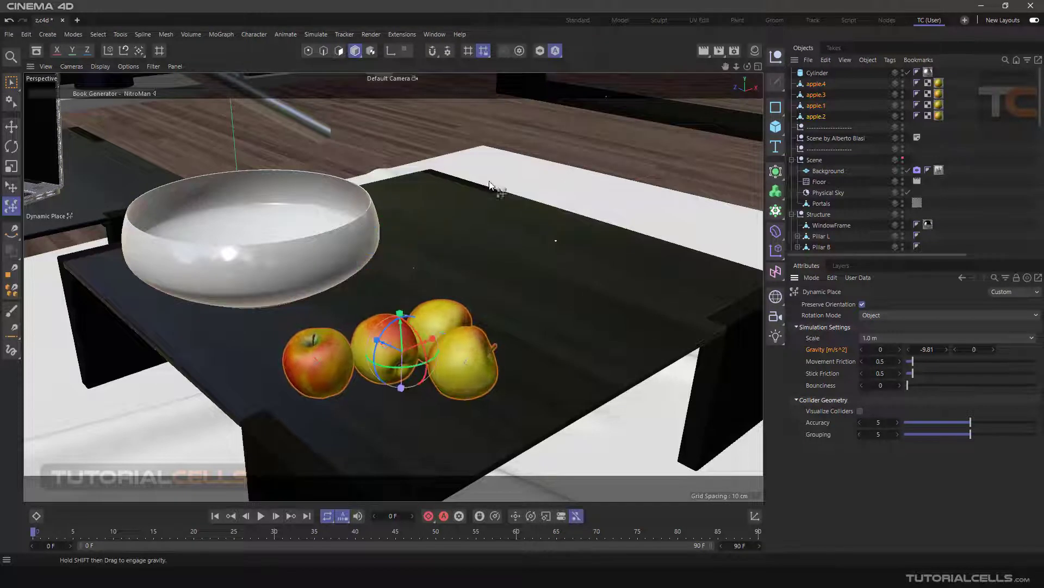
left_click_drag(403, 329, 414, 131)
left_click_drag(559, 126, 508, 178, "shift")
left_click_drag(396, 289, 408, 142)
left_click_drag(509, 142, 491, 166, "shift")
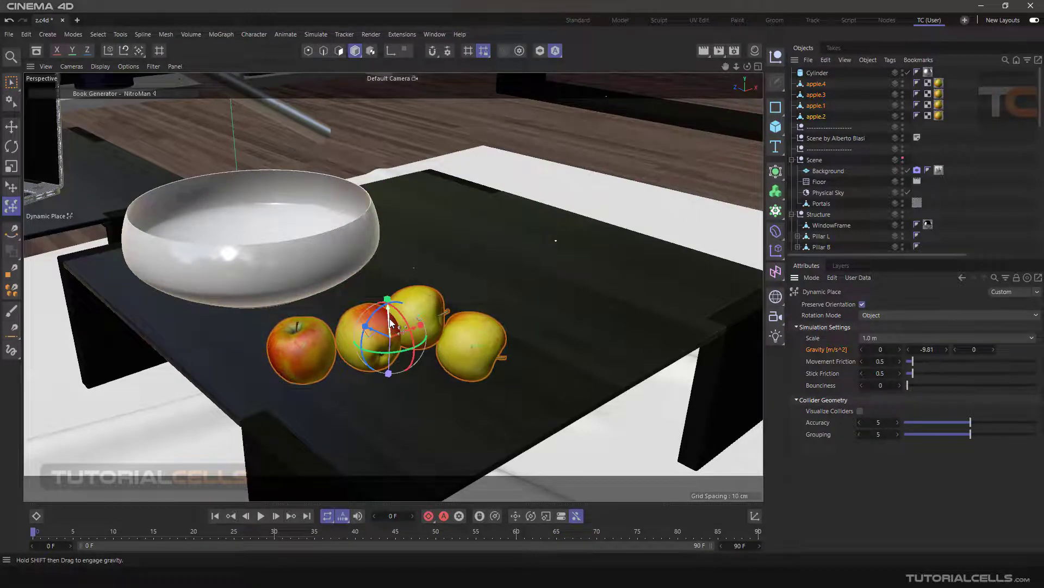
Step: Try raising the apples and moving them toward the table's edge, and undo the last three changes
left_click_drag(403, 320, 437, 151, "shift")
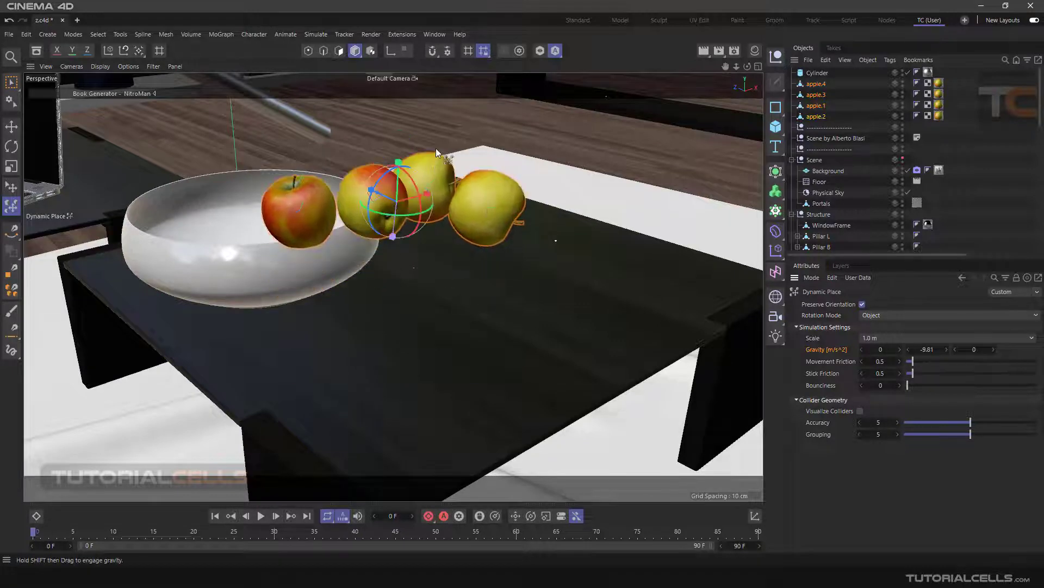
left_click_drag(414, 264, 653, 309, "alt")
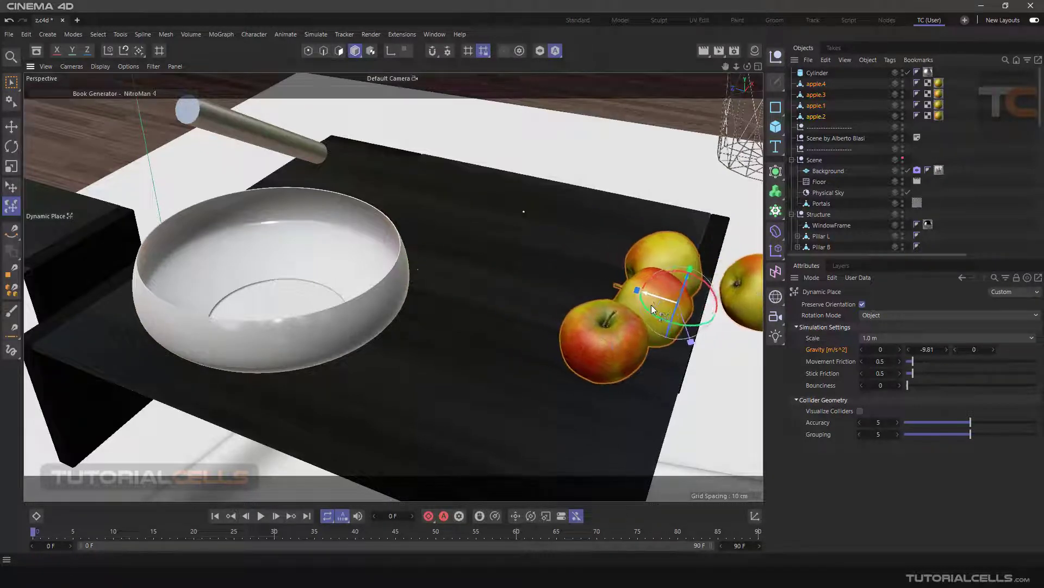
key("ctrl+z")
key("ctrl+z")
key("ctrl+z")
Step: Apply gravity to the apples again and shift the group slightly with Dynamic Place
left_click_drag(342, 216, 346, 217, "shift")
left_click_drag(486, 314, 479, 238, "alt")
scroll(473, 346, "down", 6)
mouse_move(476, 249)
left_mouse_down()
mouse_move(532, 239)
mouse_move(551, 253)
mouse_move(548, 244)
mouse_move(491, 259)
left_mouse_up()
mouse_move(466, 348)
left_mouse_down("alt")
mouse_move(430, 370)
mouse_move(480, 367)
mouse_move(483, 346)
left_mouse_up("alt")
scroll(482, 344, "up", 3)
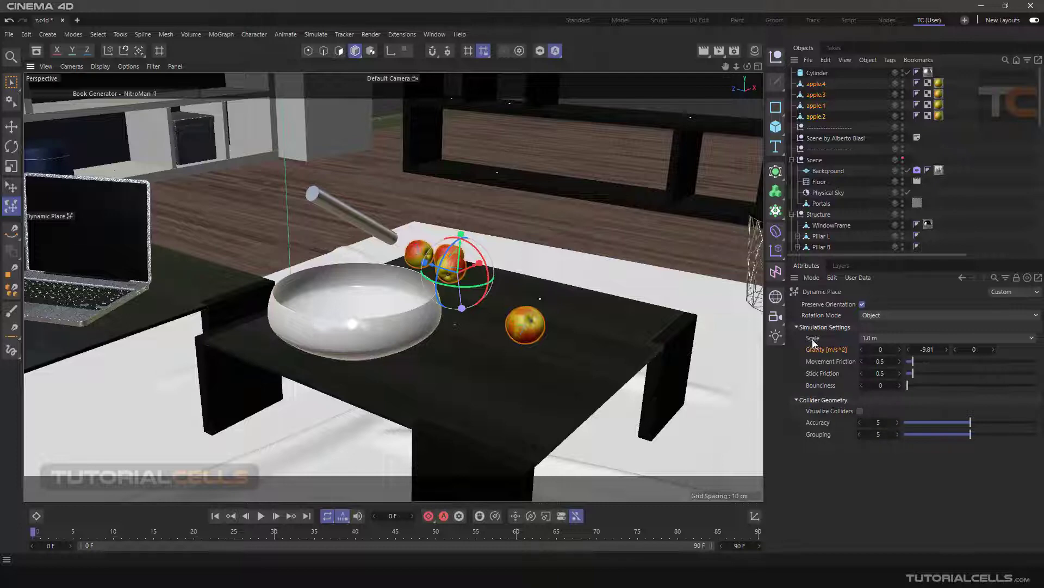
Step: Examine the available simulation Scale options, keeping the scale at 1.0 m
left_click(882, 338)
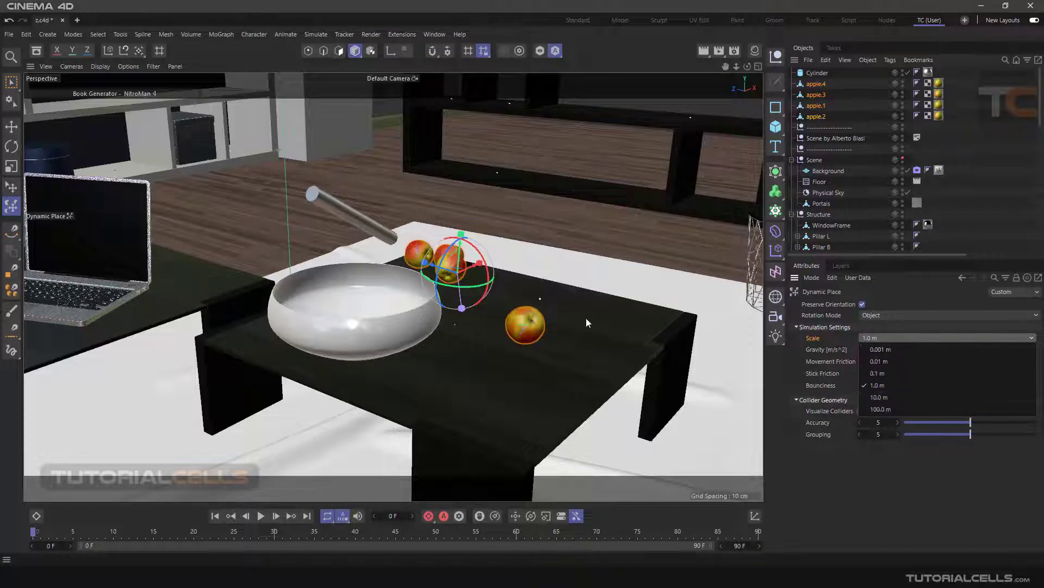
left_click(798, 360)
left_click_drag(501, 277, 425, 322, "alt")
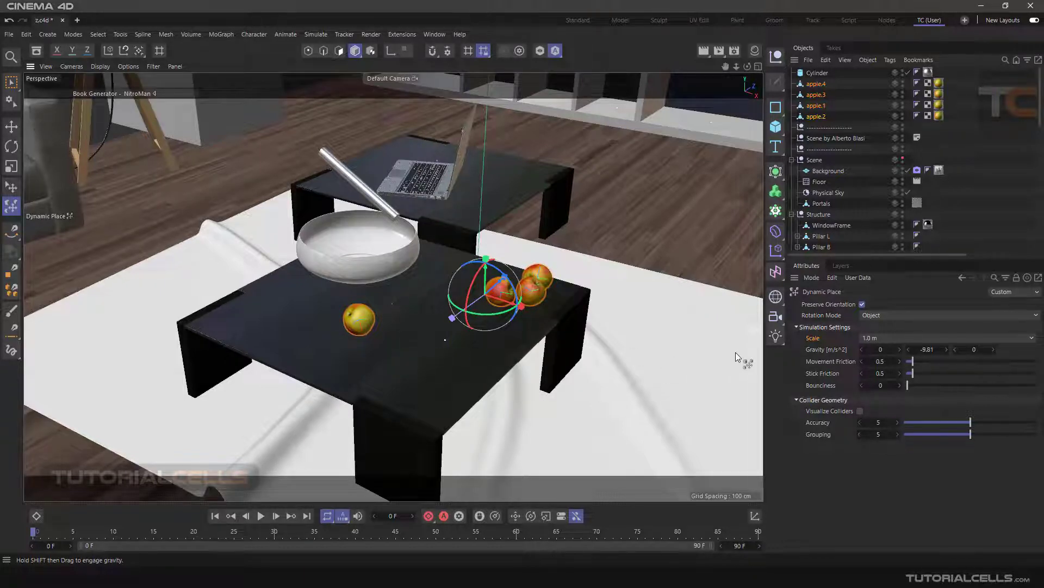
left_click(870, 338)
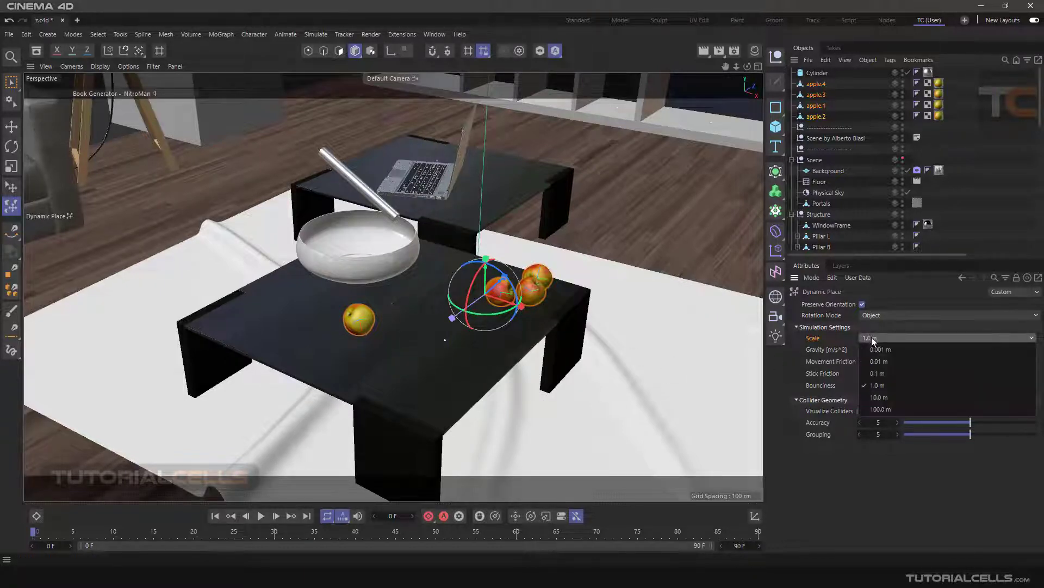
left_click(873, 339)
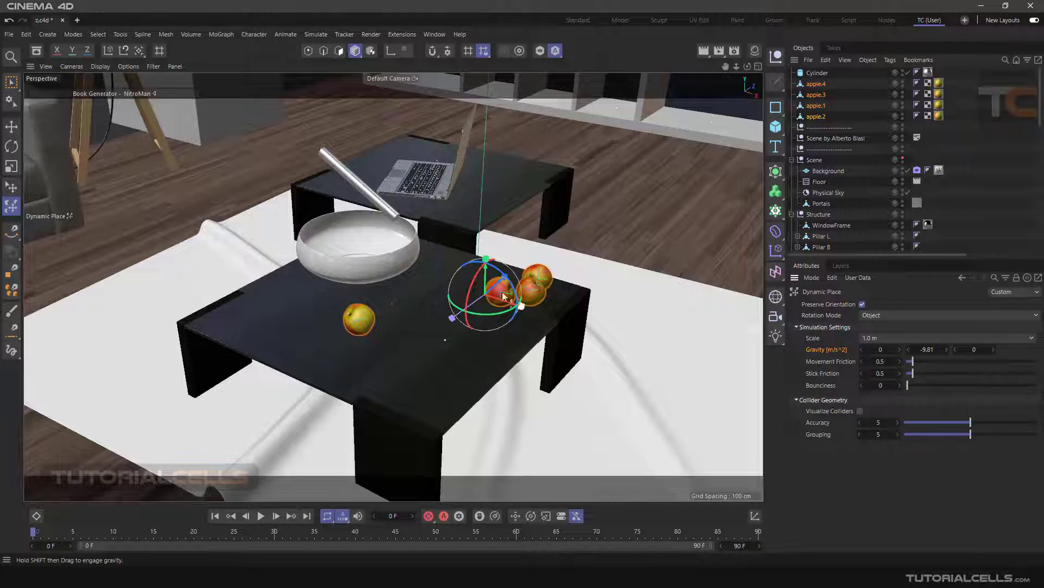
Step: Raise the four apples above the table with Dynamic Place and shift them sideways
left_click_drag(489, 283, 488, 233)
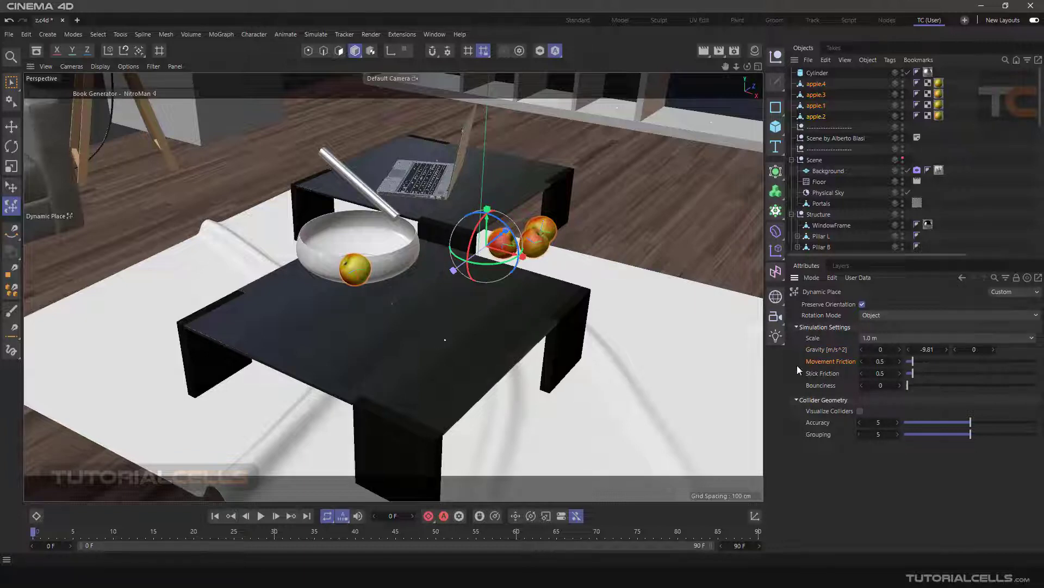
left_click_drag(454, 270, 481, 276)
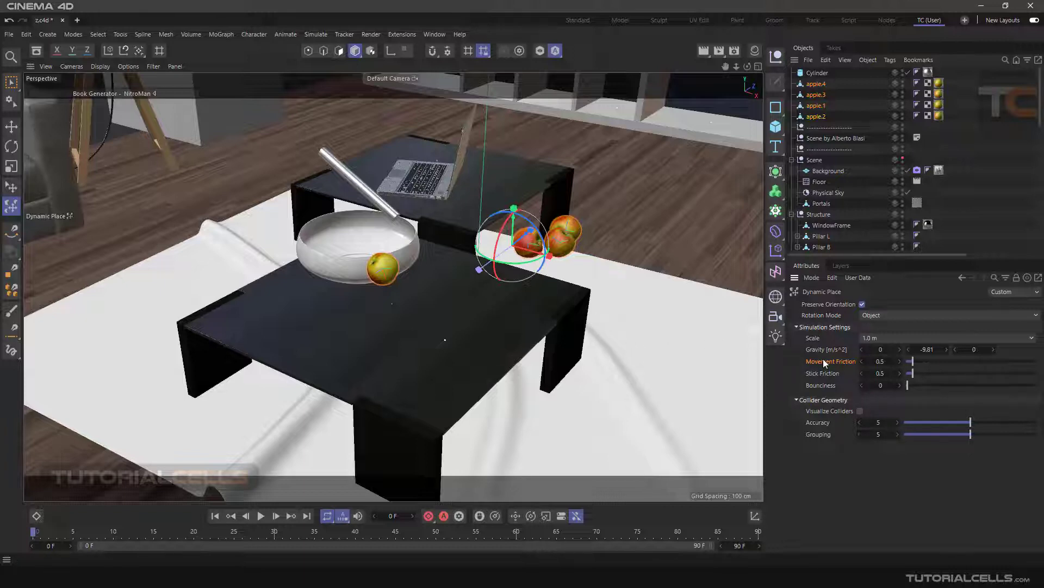
Step: Set Movement Friction to 1.52, Stick Friction to 1.65 and Bounciness to 0.44, and test them by dropping and lifting the apples
left_click_drag(914, 368, 928, 378)
left_click(828, 376)
mouse_move(928, 367)
left_mouse_down()
mouse_move(946, 373)
mouse_move(928, 375)
left_mouse_up()
left_click_drag(911, 392, 964, 389)
left_click_drag(516, 229, 573, 178)
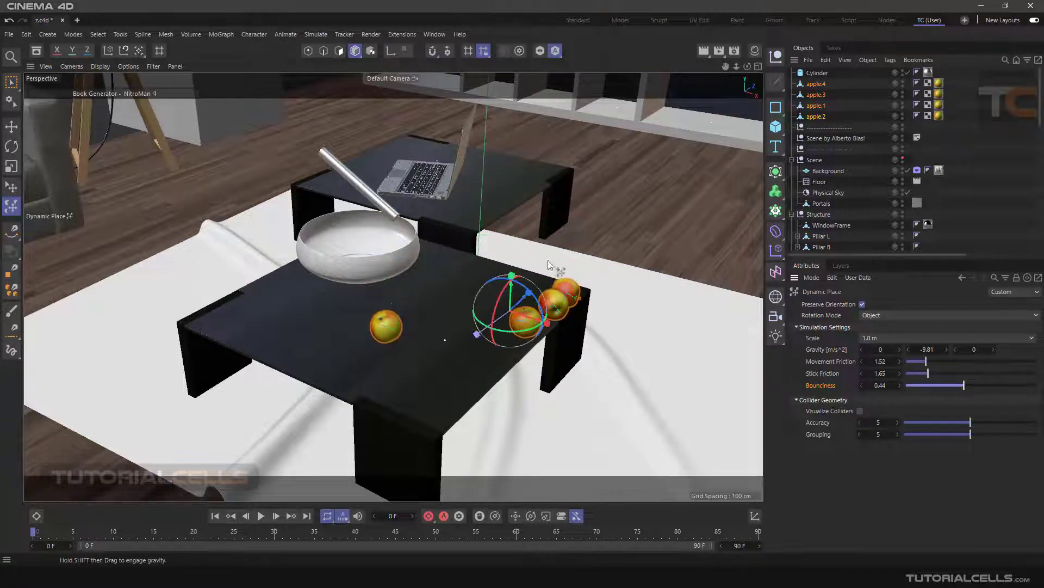
left_click_drag(514, 294, 514, 224)
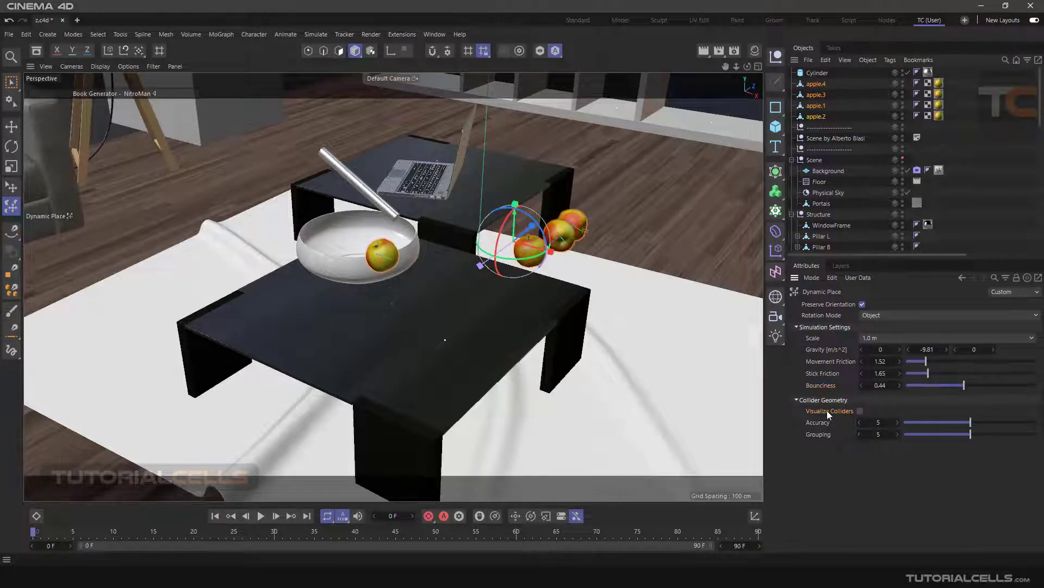
Step: Turn on Visualize Colliders and examine the collision geometry of the bowl, tables and apples
left_click(860, 411)
mouse_move(498, 315)
left_mouse_down("alt")
mouse_move(625, 307)
mouse_move(627, 279)
mouse_move(482, 290)
mouse_move(490, 335)
left_mouse_up("alt")
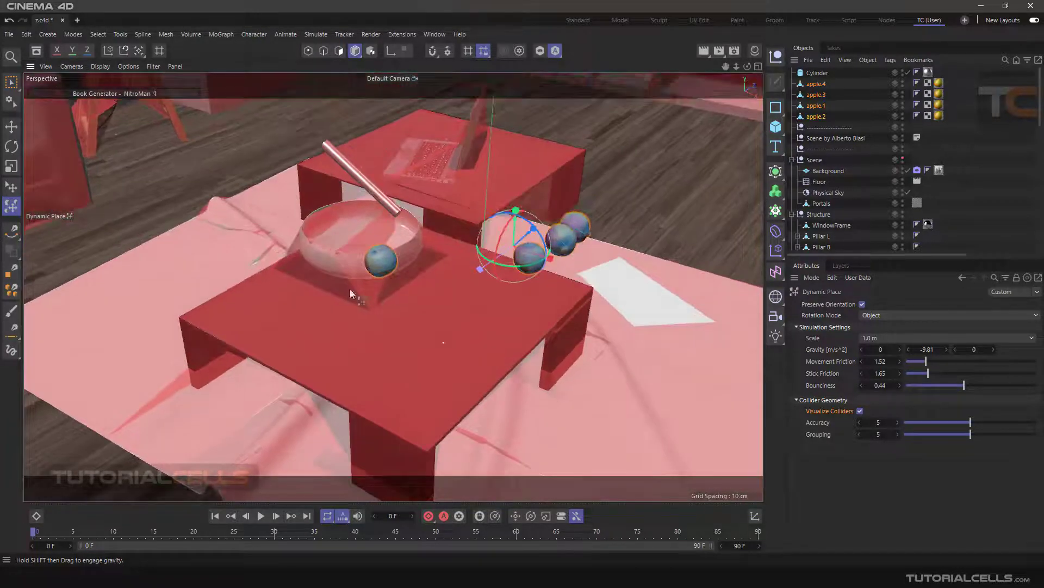
scroll(342, 249, "up", 2)
left_click_drag(342, 249, 482, 252, "alt")
middle_click_drag(481, 249, 421, 288, "alt")
scroll(420, 288, "down", 2)
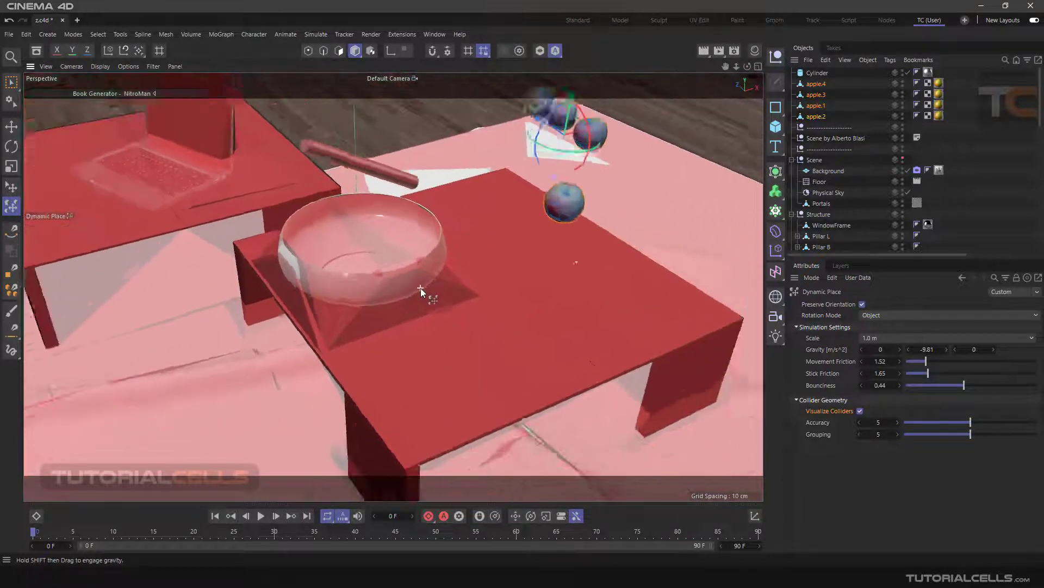
scroll(422, 292, "down", 2)
left_click_drag(422, 292, 449, 234, "alt")
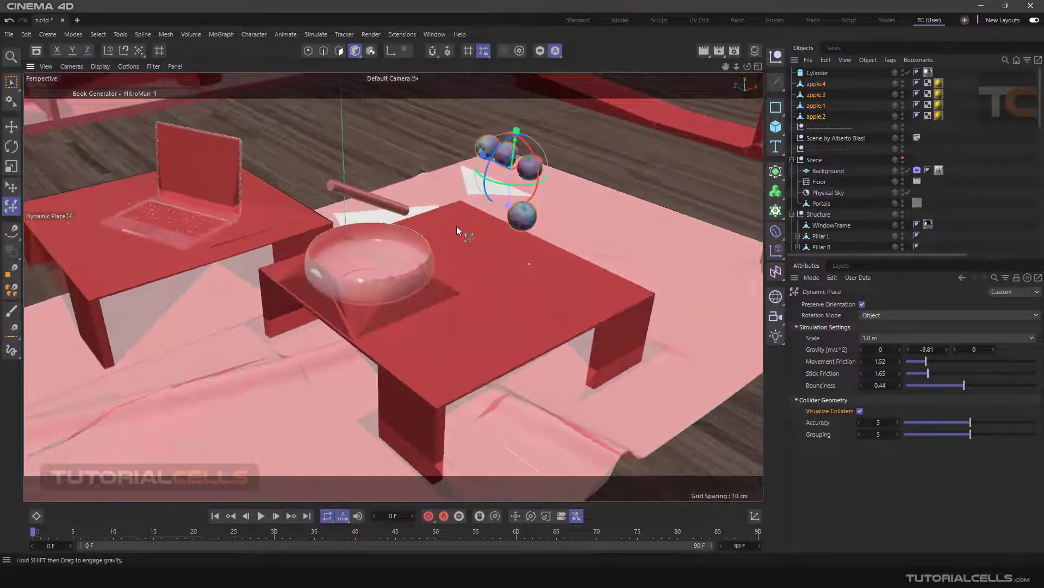
Step: Lower the apples toward the table and turn off Visualize Colliders
left_click_drag(581, 178, 585, 219)
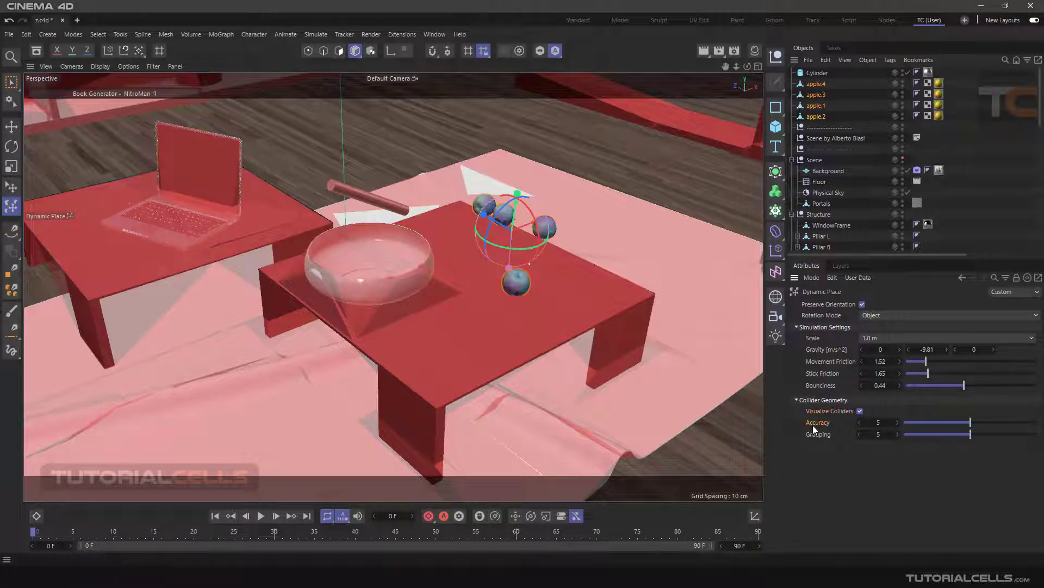
left_click(860, 411)
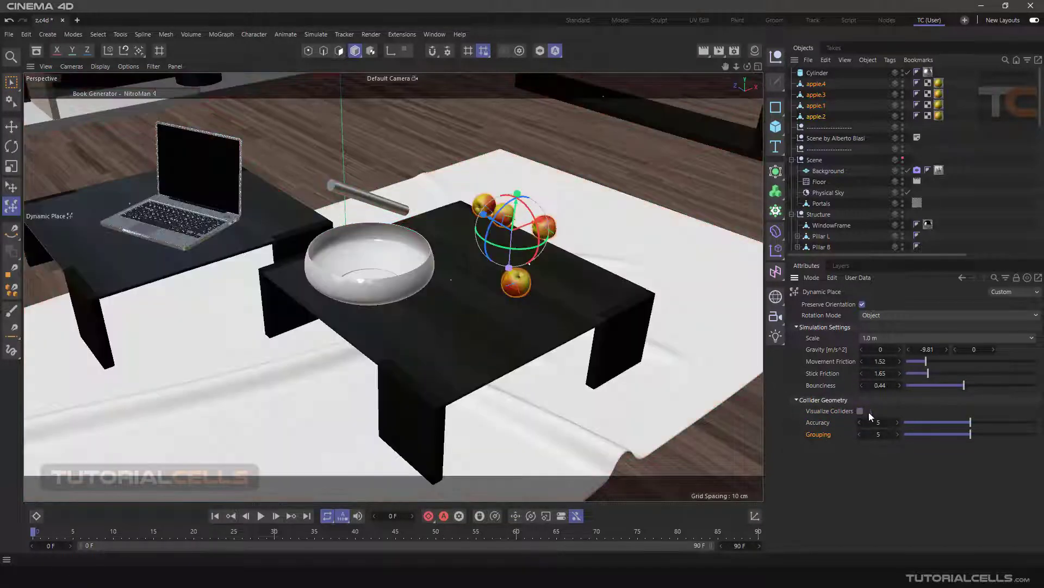
left_click_drag(549, 296, 412, 277, "alt")
left_click_drag(504, 275, 588, 312, "alt")
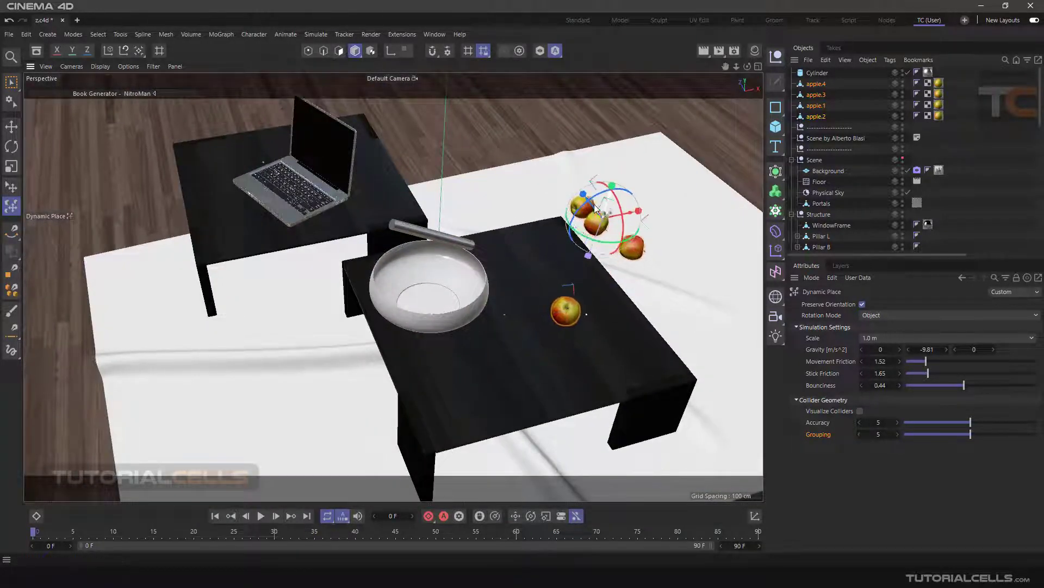